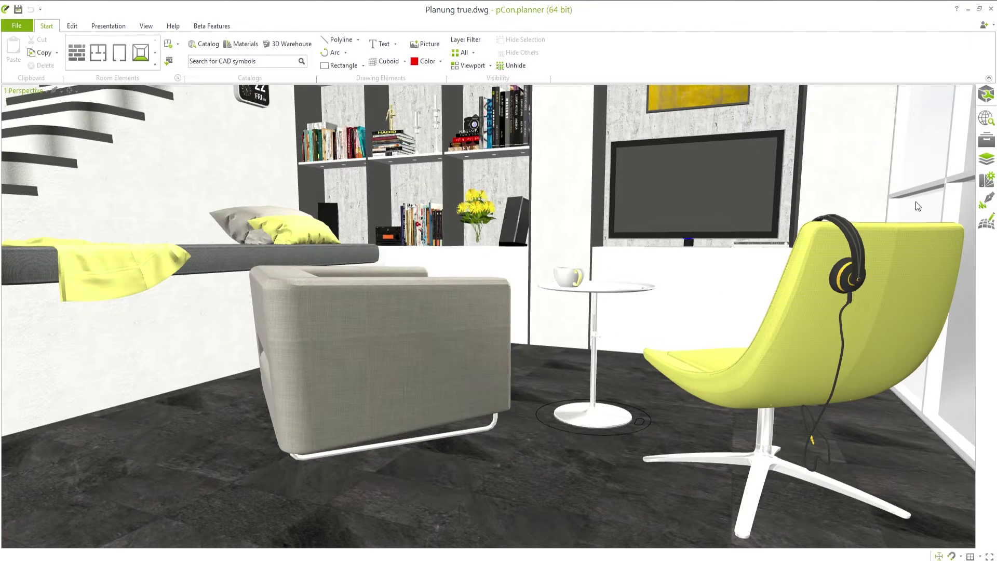
Show the Material Editor with the Edit ribbon and scroll through the material swatches and properties.
left_click(985, 185)
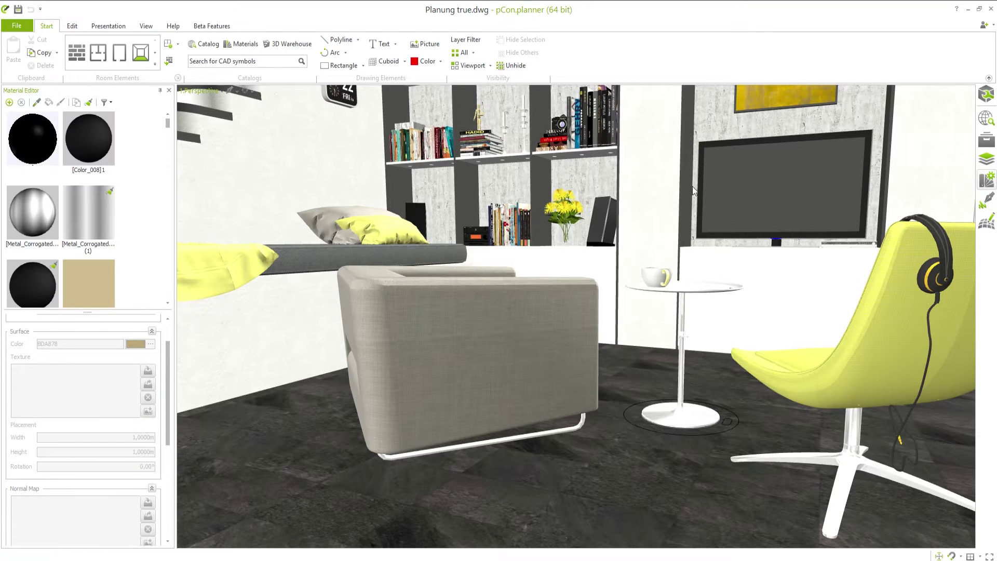
left_click(73, 31)
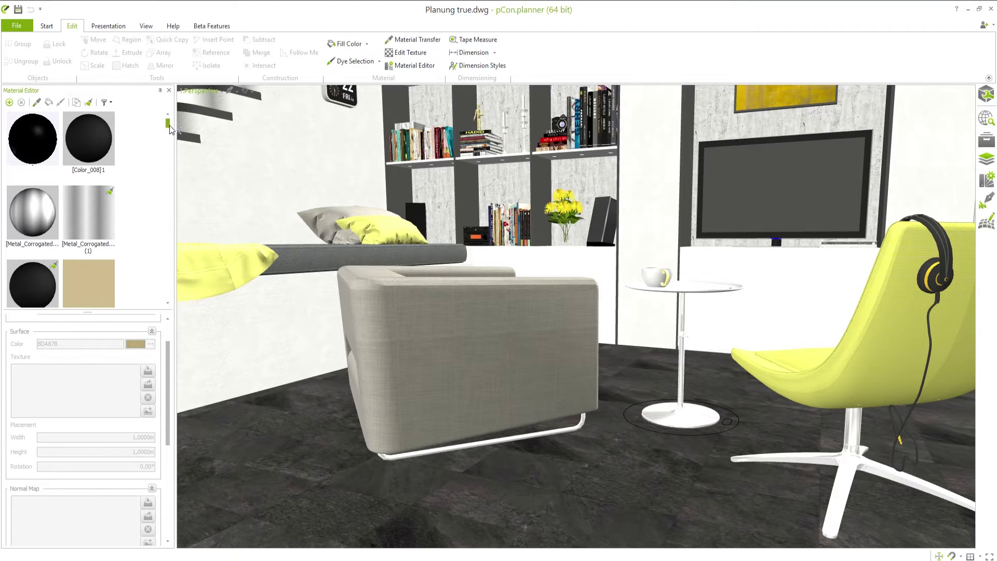
mouse_move(169, 123)
left_mouse_down()
mouse_move(173, 231)
mouse_move(171, 119)
left_mouse_up()
left_click_drag(167, 359, 174, 331)
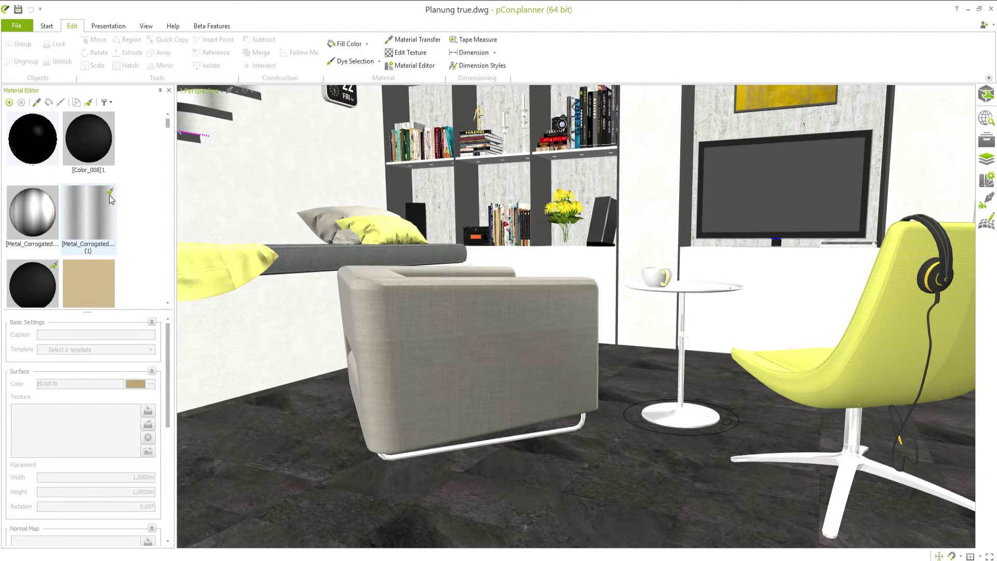
Filter the material list to Assigned materials, then back to All.
left_click(110, 104)
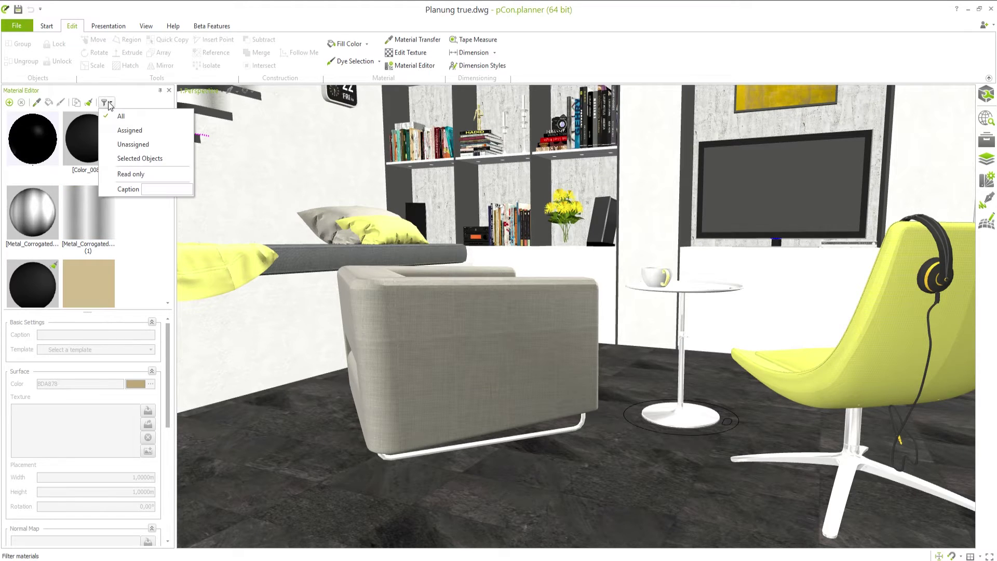
left_click(115, 130)
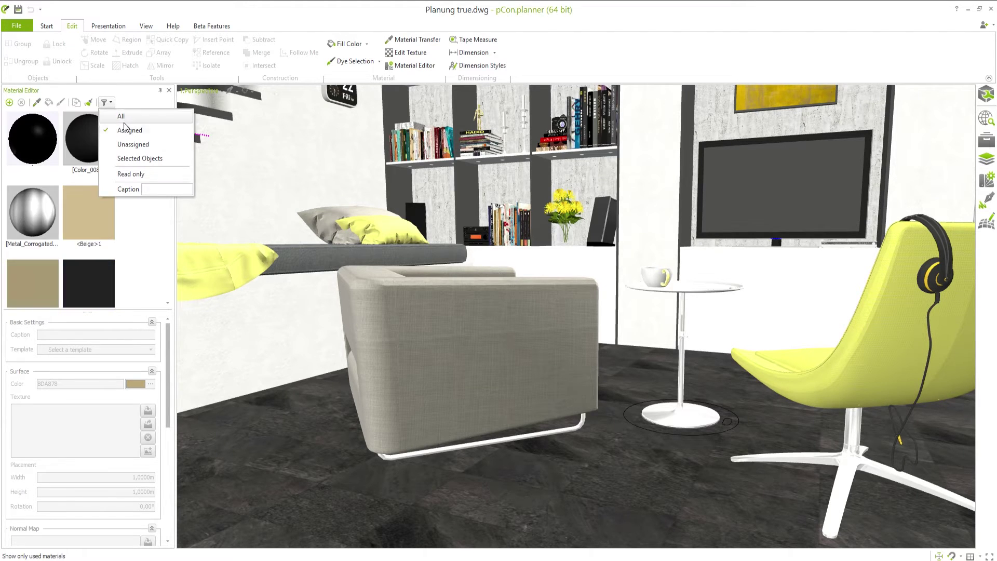
left_click(123, 117)
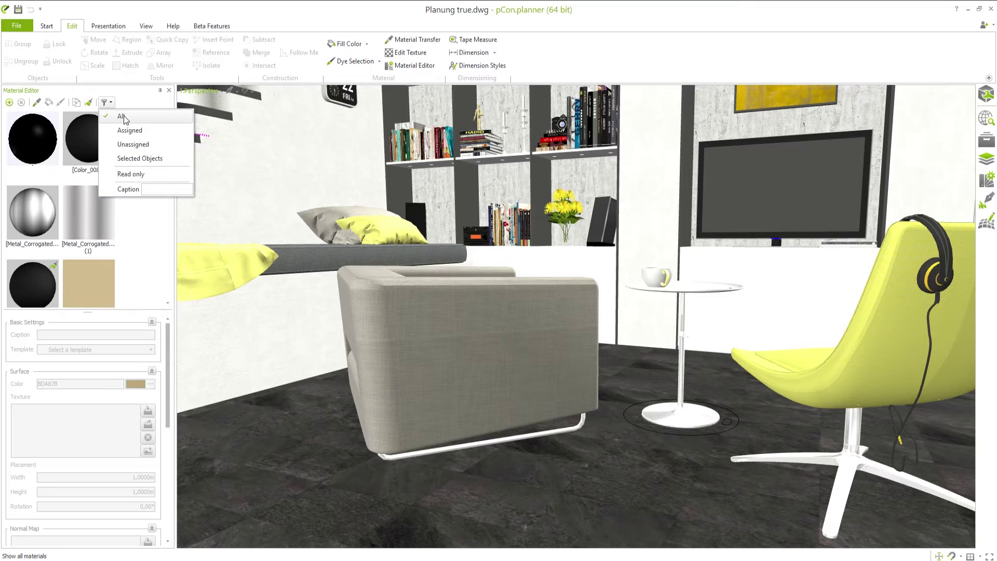
left_click(89, 104)
Purge the 8 unassigned materials from the drawing, confirming with Ja.
left_click(89, 104)
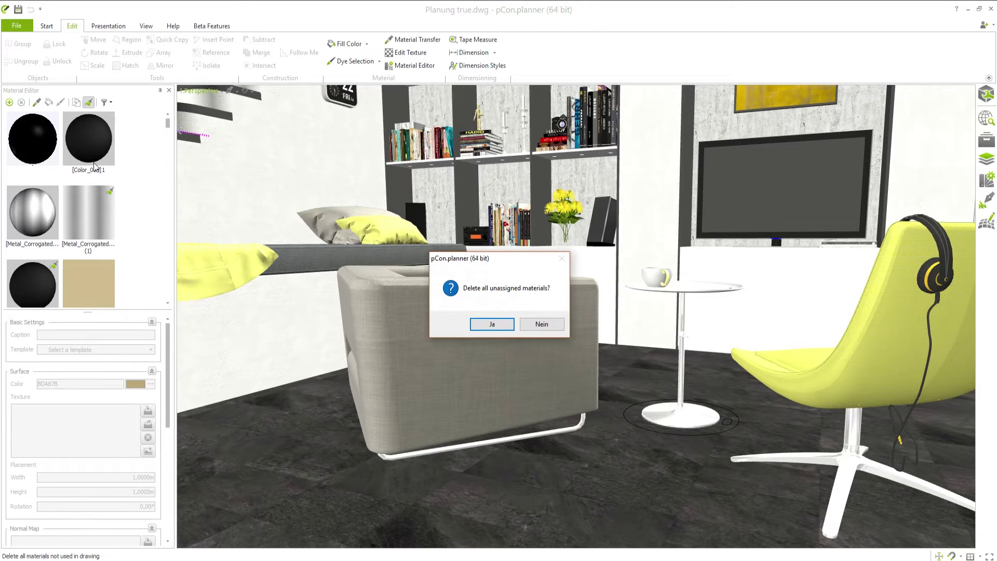
left_click(506, 323)
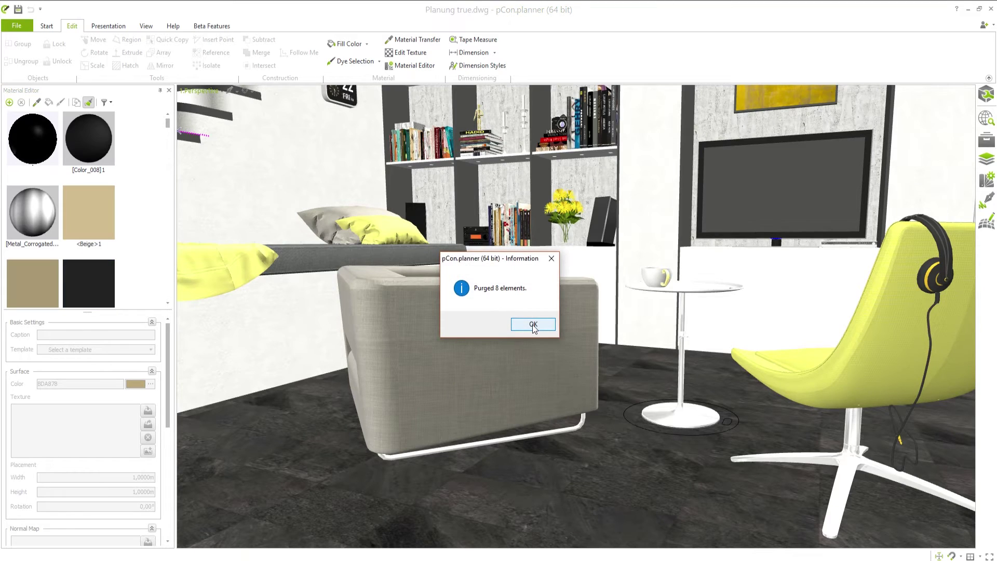
left_click(529, 325)
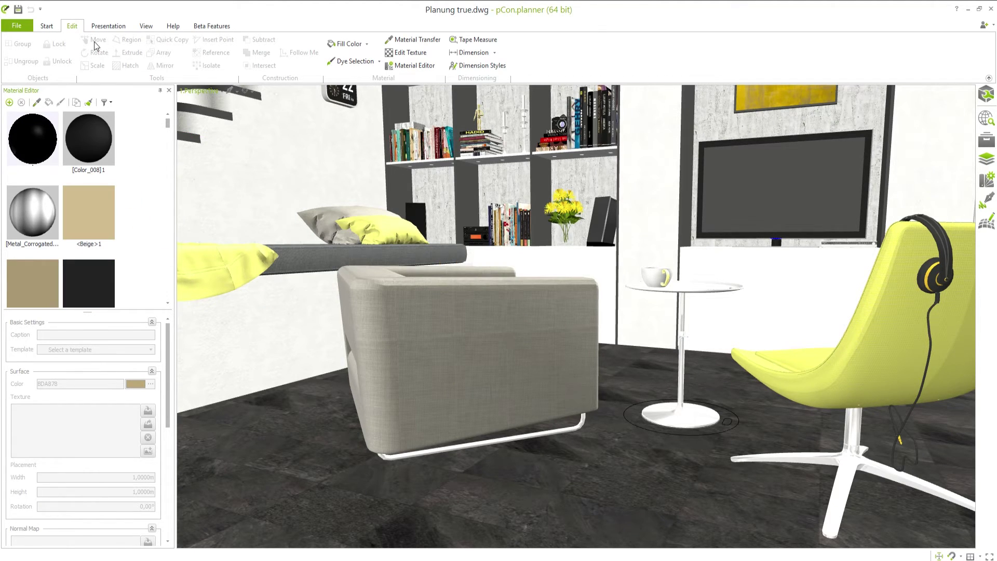
Browse the online material catalog to Wood > Floor covering.
left_click(47, 26)
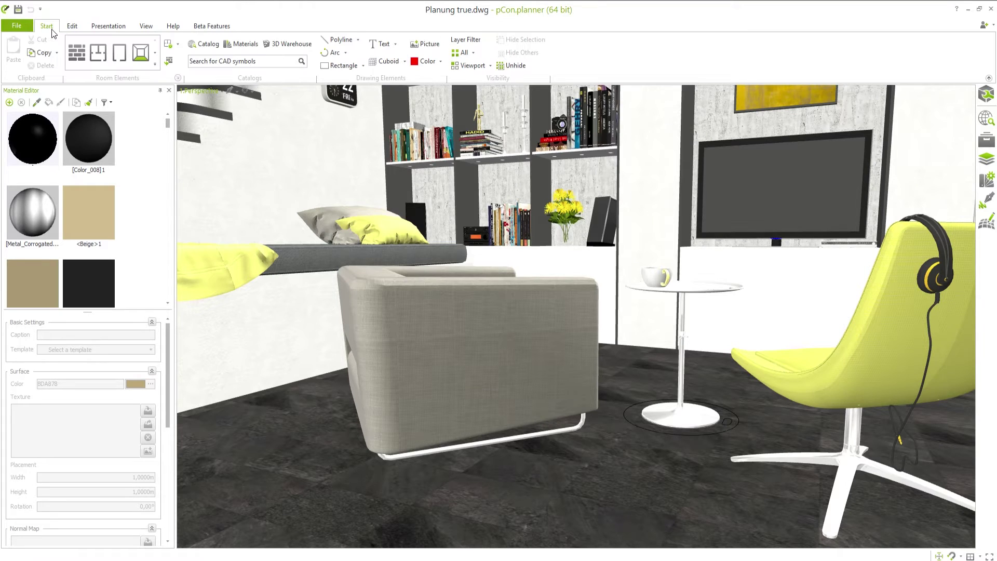
left_click(244, 45)
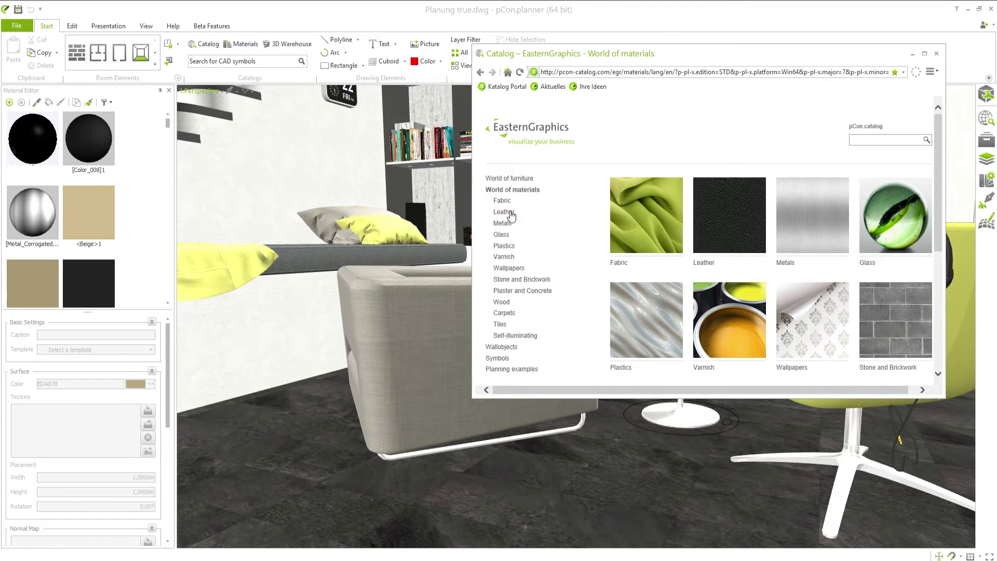
scroll(753, 207, "down", 3)
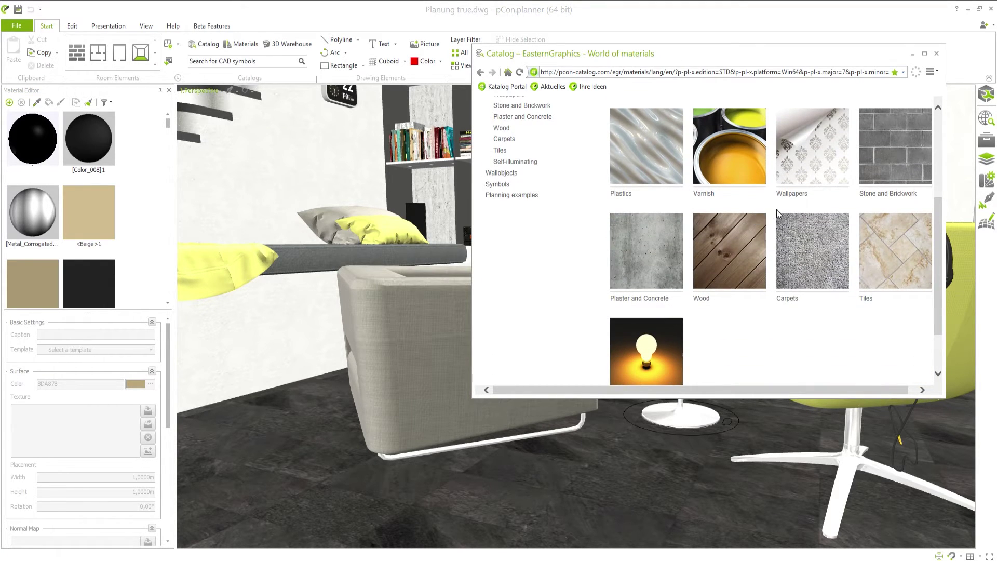
left_click(743, 236)
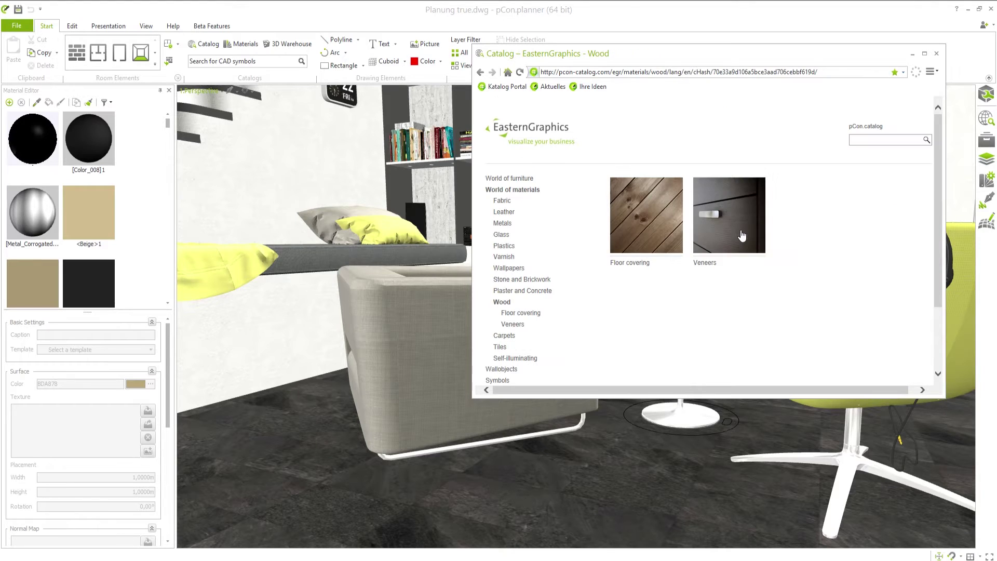
left_click(642, 227)
scroll(655, 249, "down", 5)
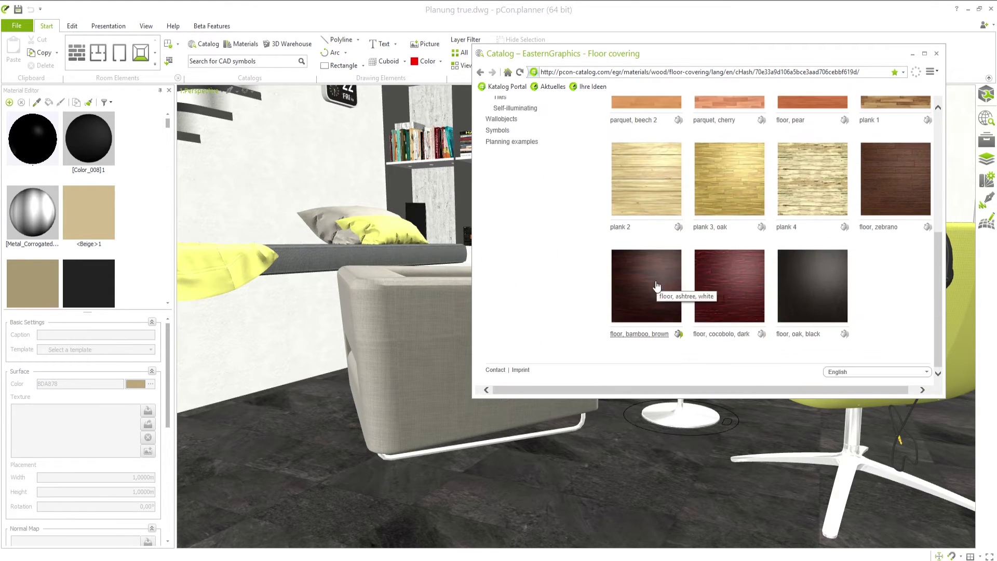
Apply 'floor, bamboo, brown' to the room's floor and close the catalog.
left_click_drag(643, 270, 617, 397)
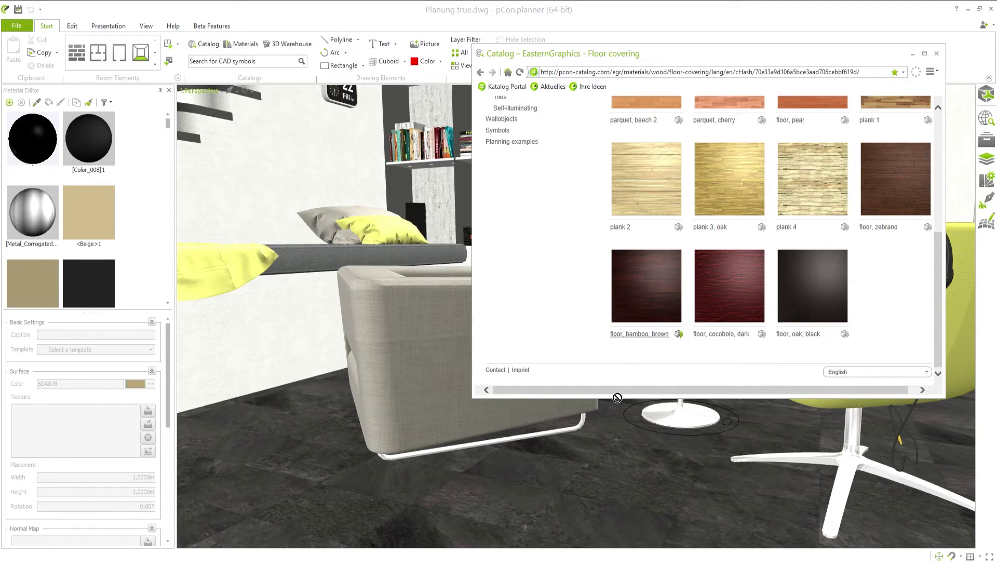
left_click_drag(593, 439, 649, 333)
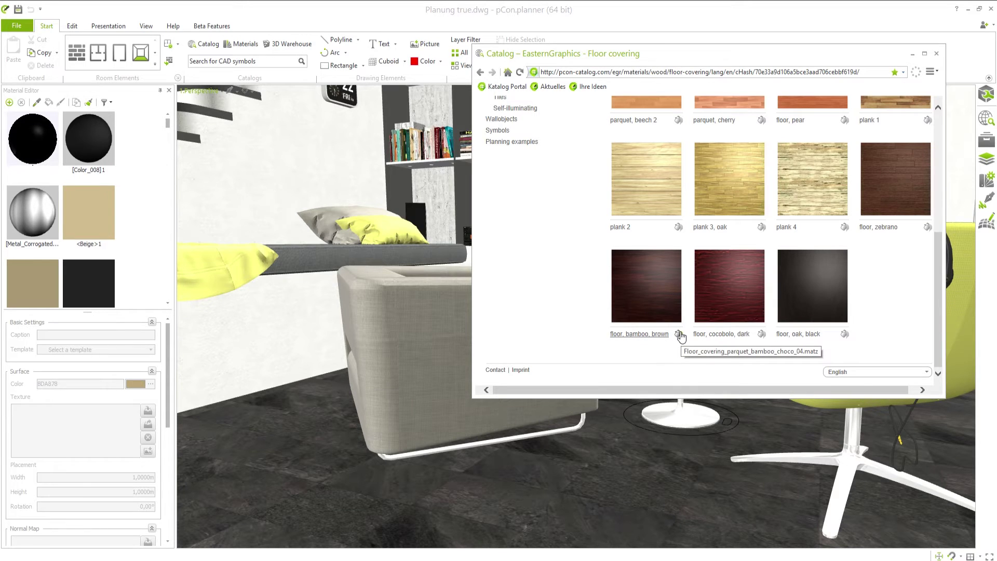
left_click_drag(681, 337, 603, 443)
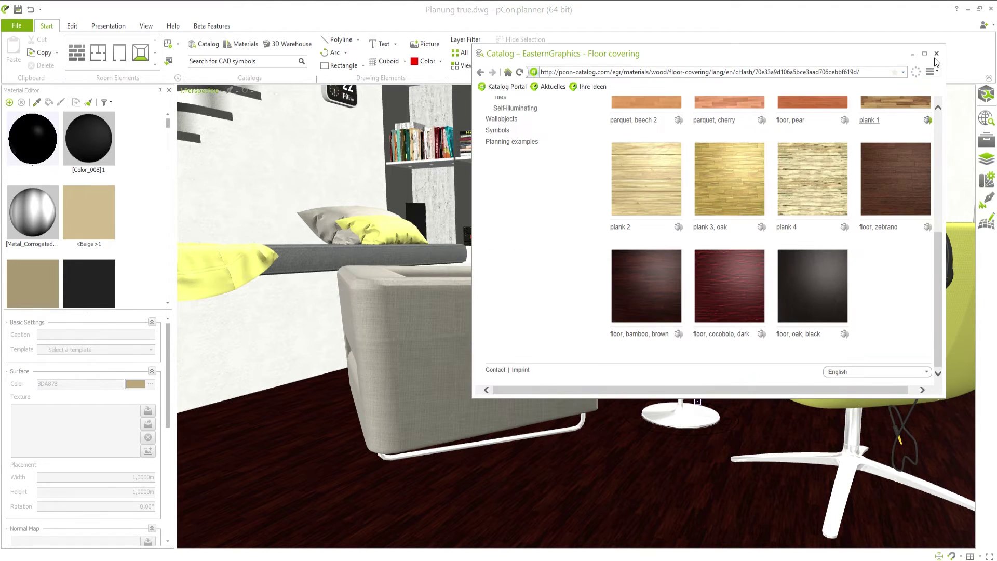
left_click(936, 56)
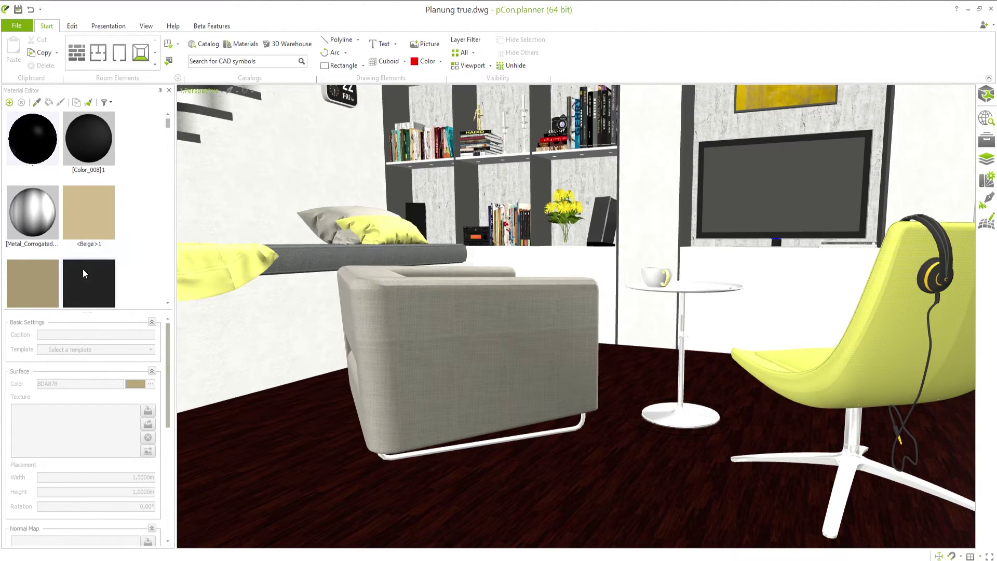
Set the 'floor, bamboo, brown' material's reflectivity to 17%.
left_click(95, 217)
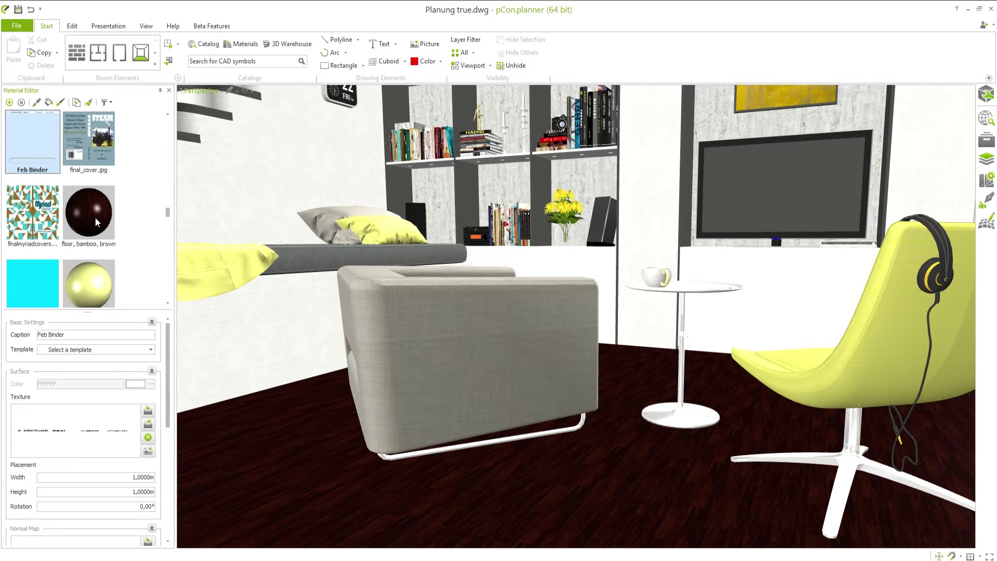
left_click(95, 217)
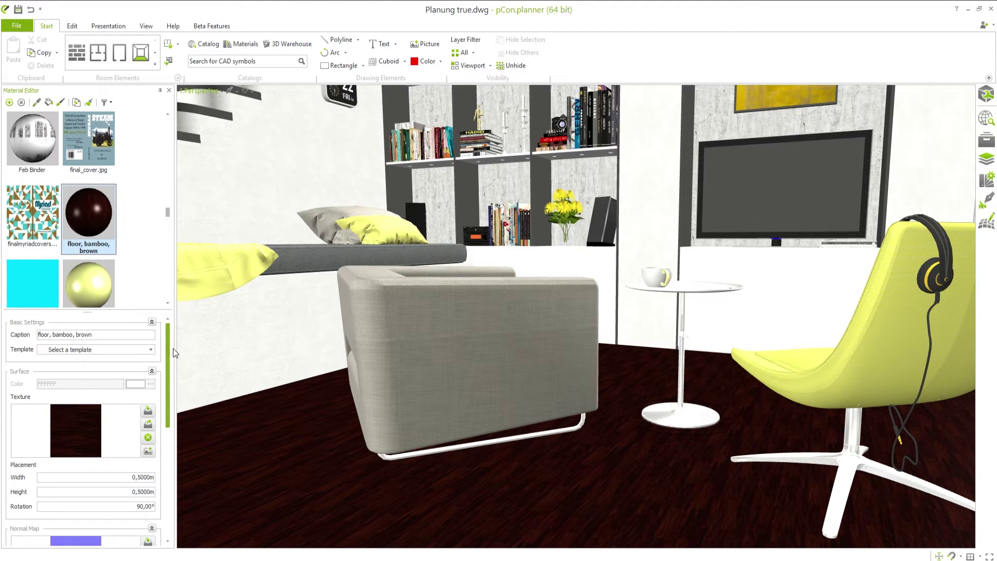
scroll(170, 341, "down", 9)
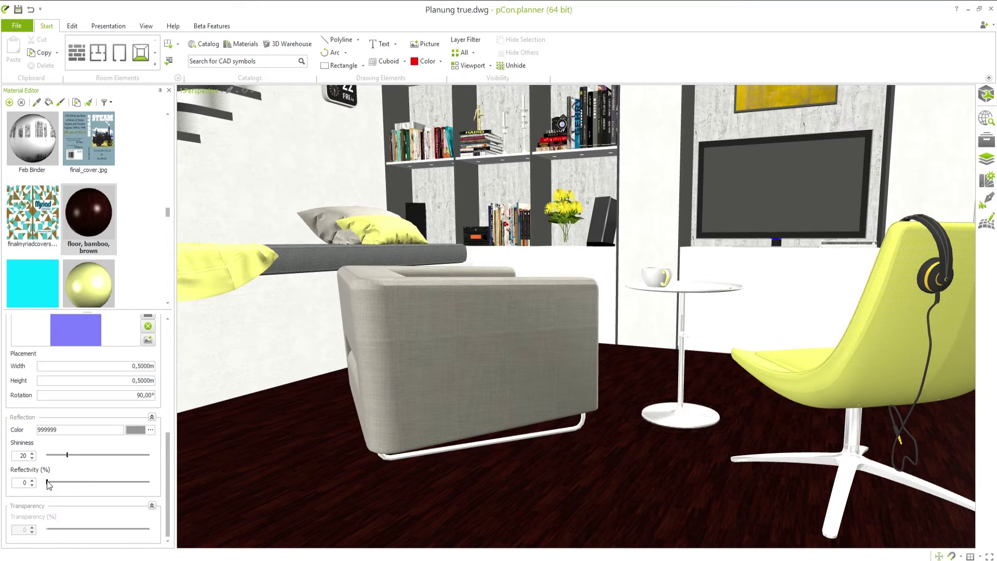
left_click_drag(48, 483, 66, 486)
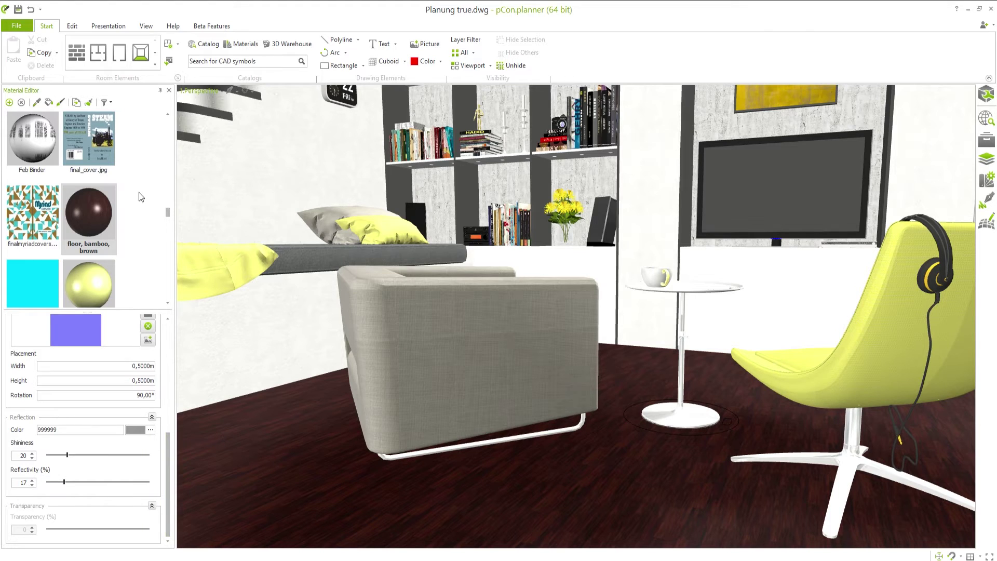
left_click(114, 188)
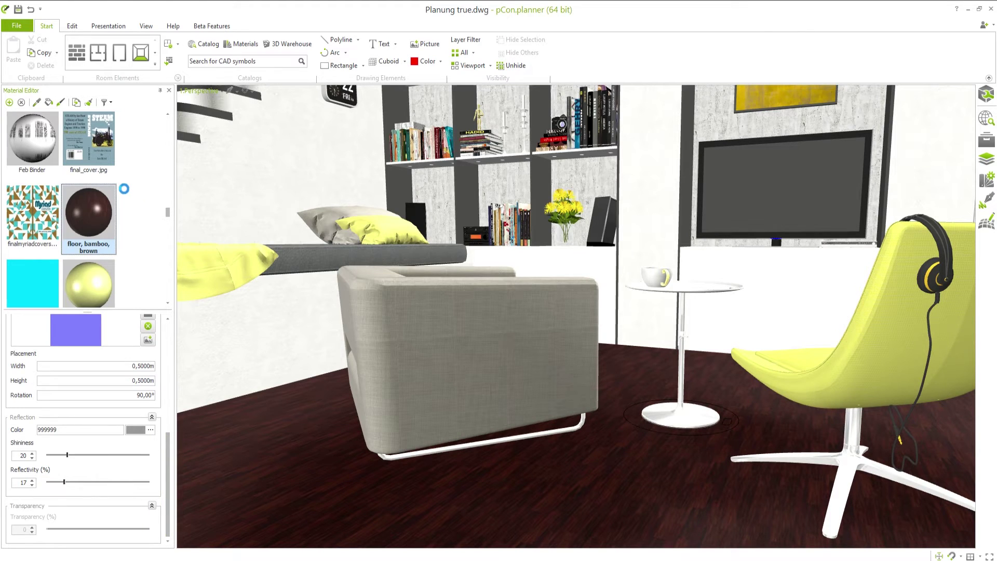
Create a new material, apply it to the floor and caption it Material A.
left_click(11, 104)
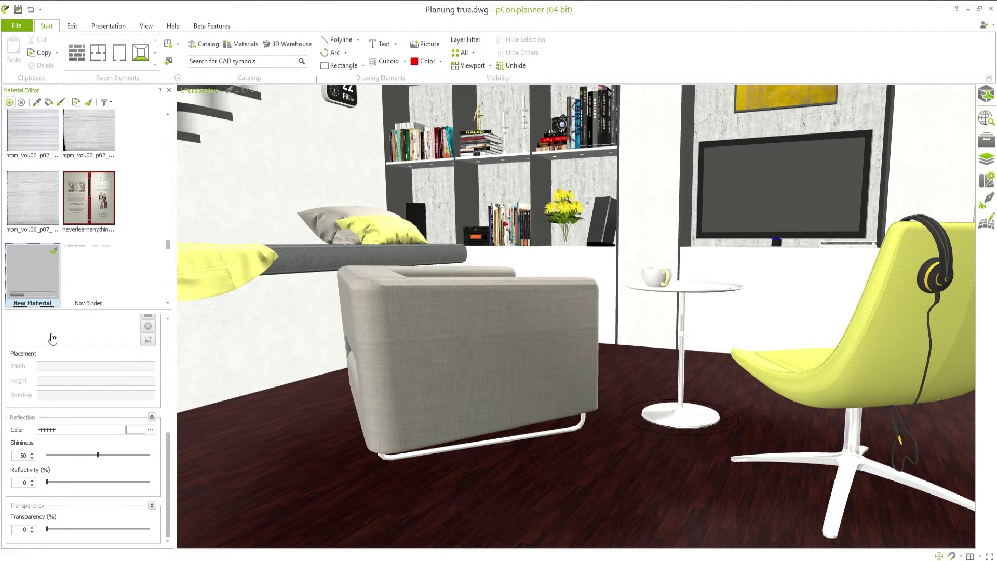
left_click_drag(33, 275, 304, 447)
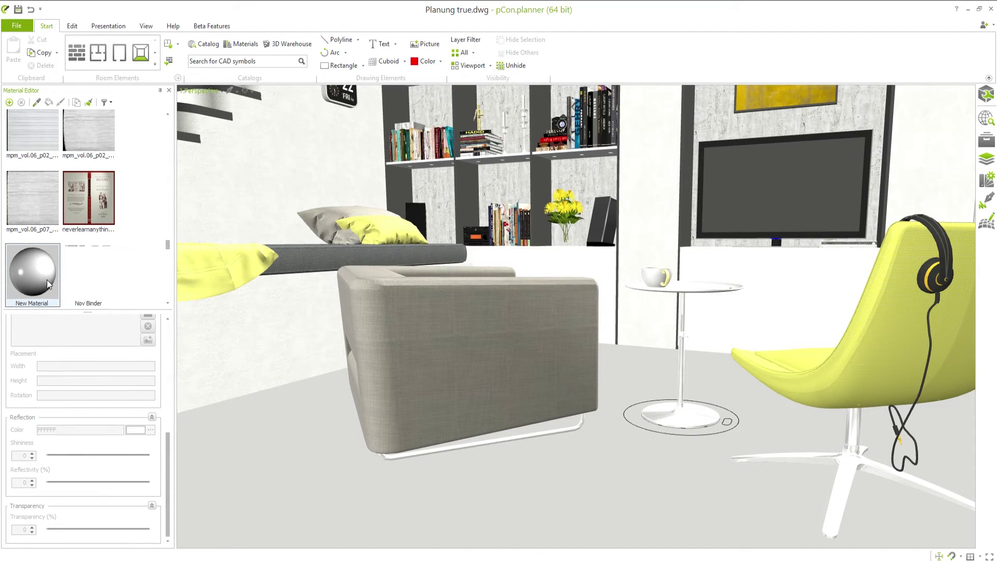
left_click_drag(168, 442, 170, 326)
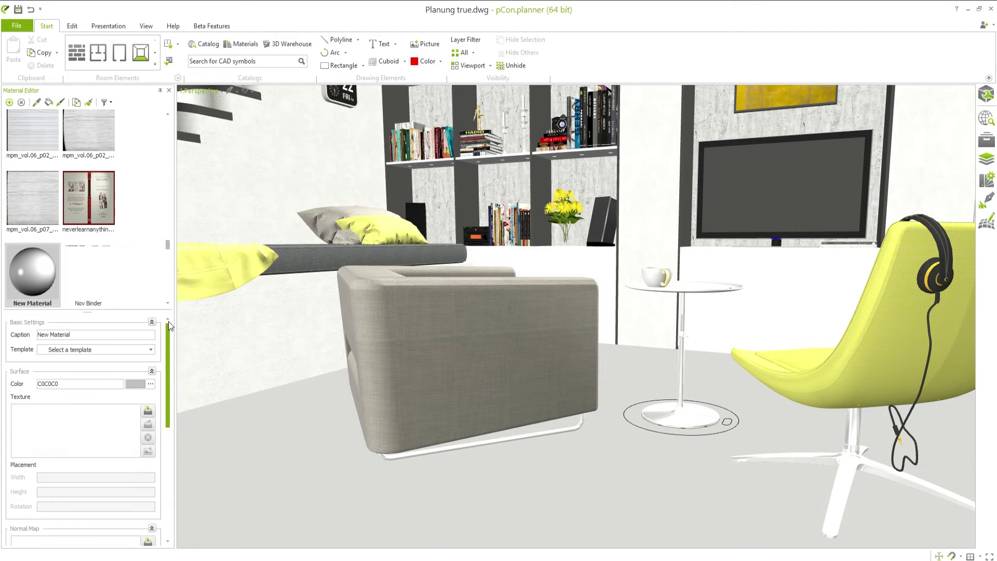
left_click(83, 335)
type("Ma")
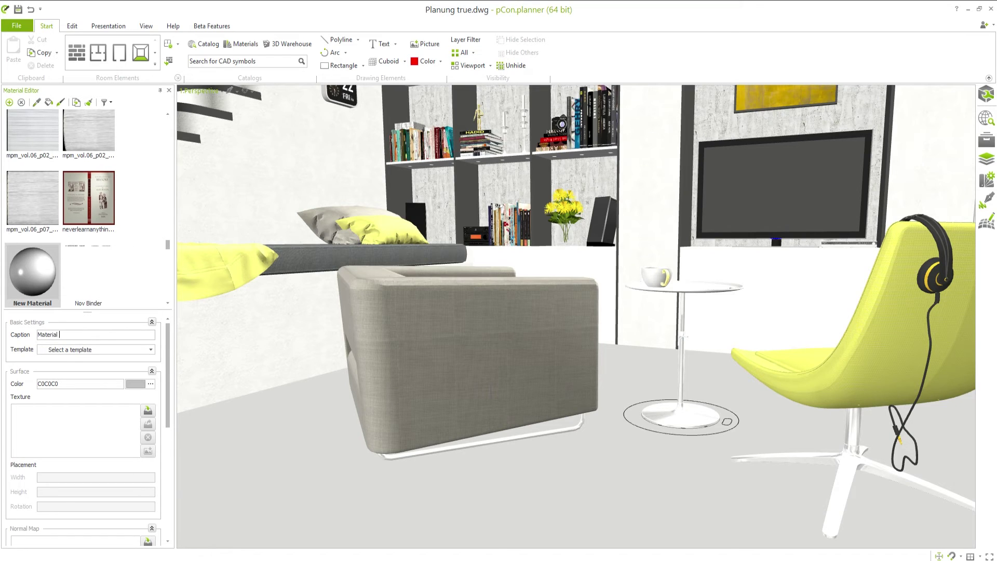
Check the template list and surface colour picker, leaving both unchanged.
left_click(90, 349)
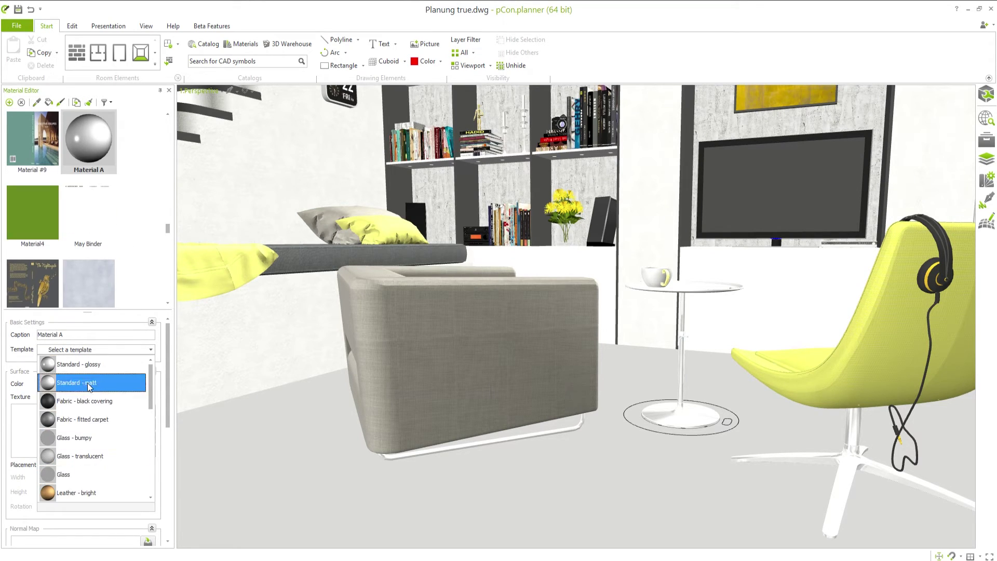
left_click(101, 359)
scroll(104, 371, "down", 2)
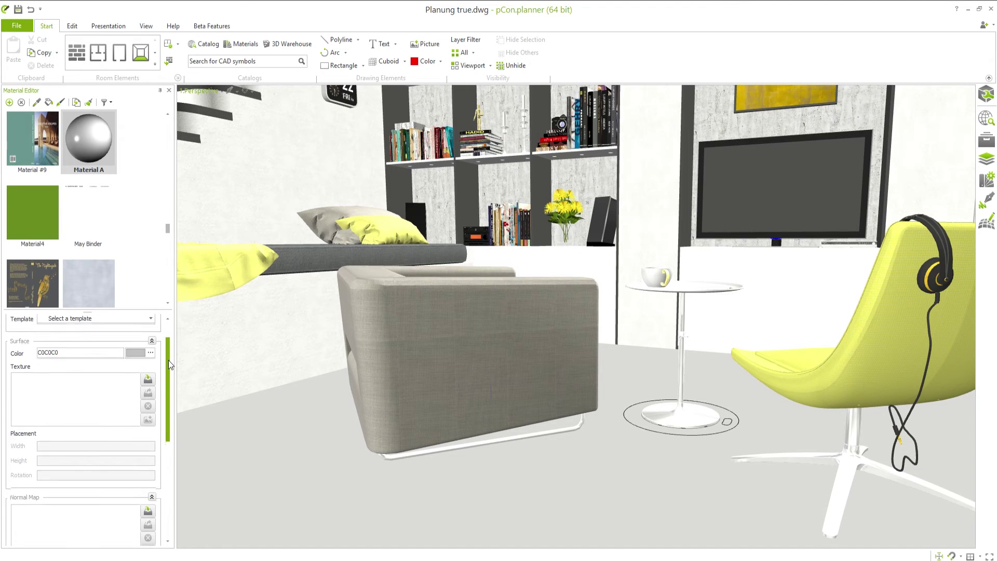
left_click(150, 352)
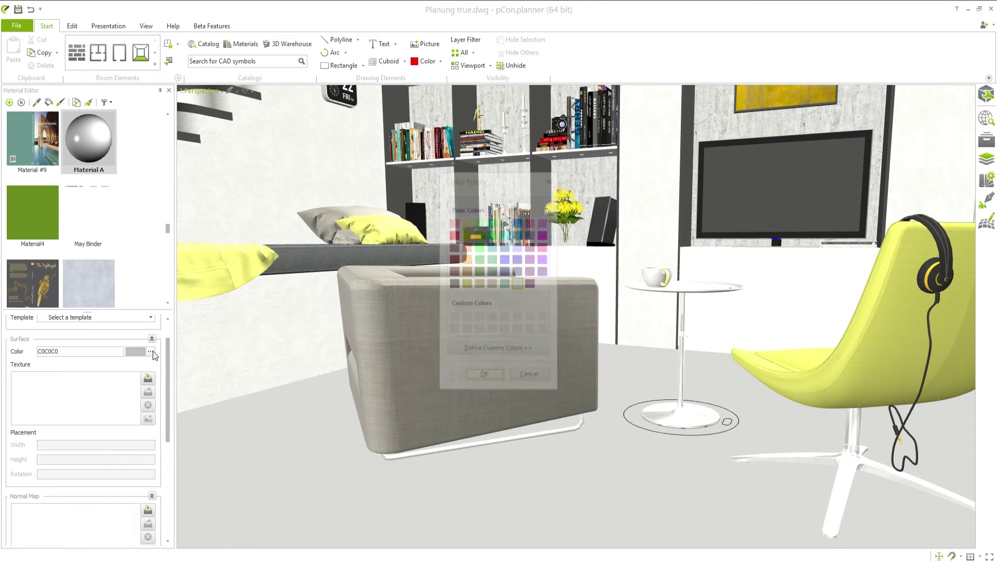
left_click(530, 378)
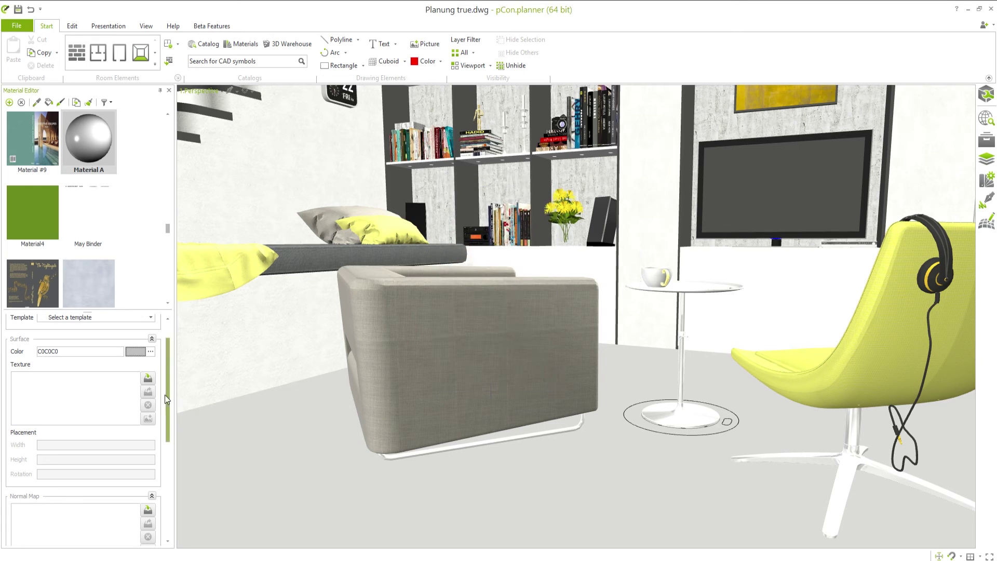
Import Texture.jpg as Material A's texture with width 2, height 2 and rotation 90°.
left_click(148, 377)
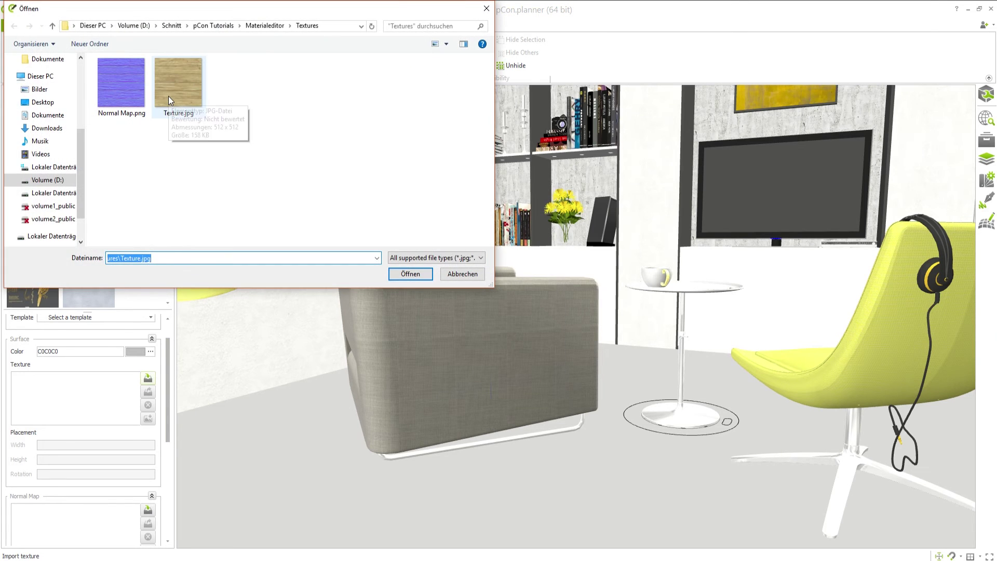
double_click(179, 96)
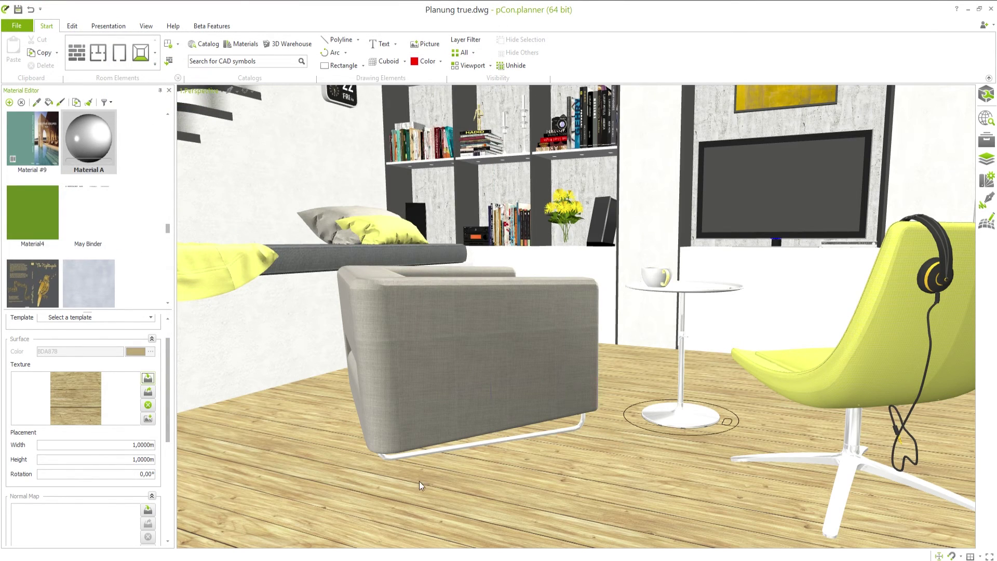
left_click(124, 445)
type("2")
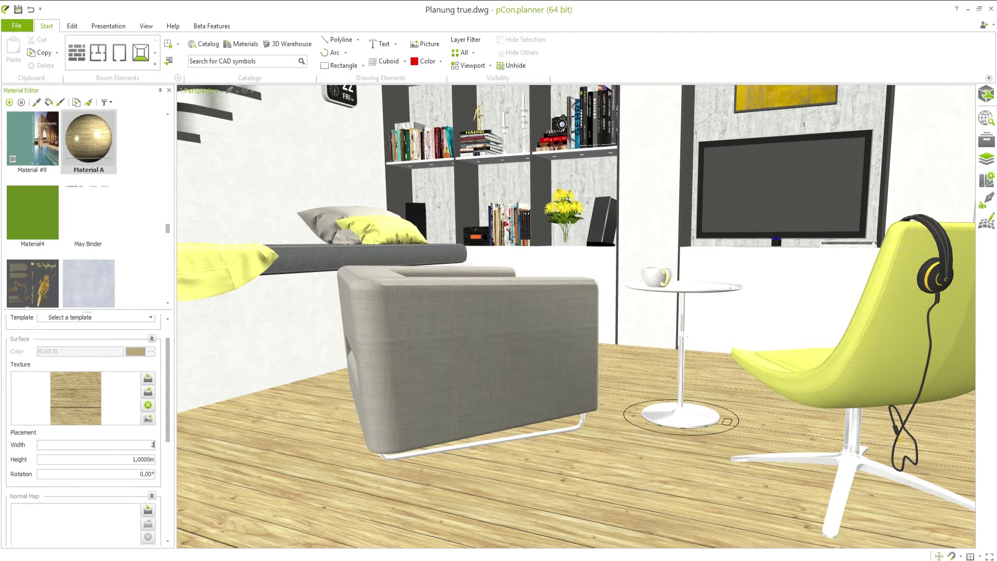
left_click(128, 458)
type("2")
key("Return")
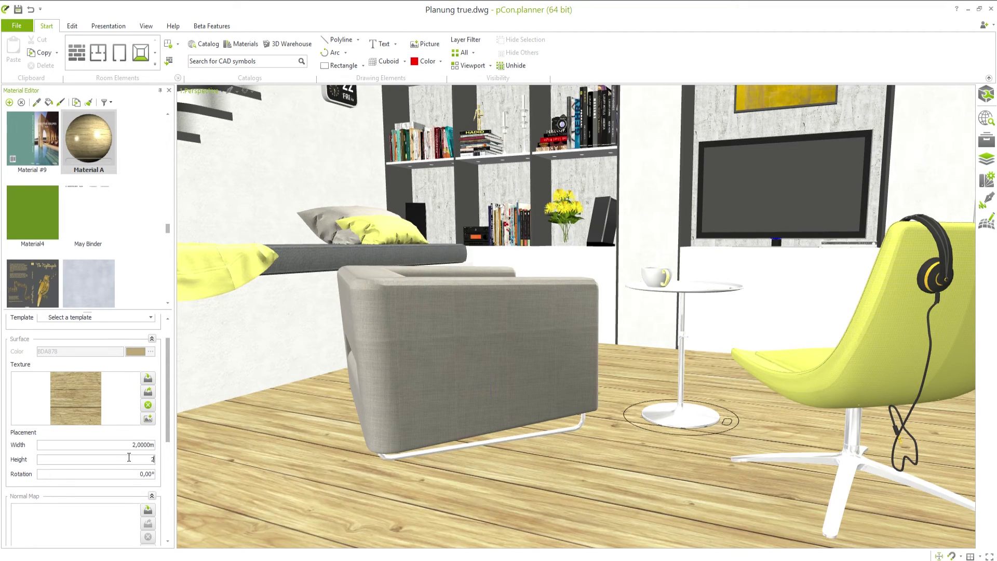
left_click(126, 475)
type("90")
key("Return")
Reset the texture placement to width 1, height 1 and rotation 0.
left_click(124, 446)
type("1")
key("Return")
left_click(118, 460)
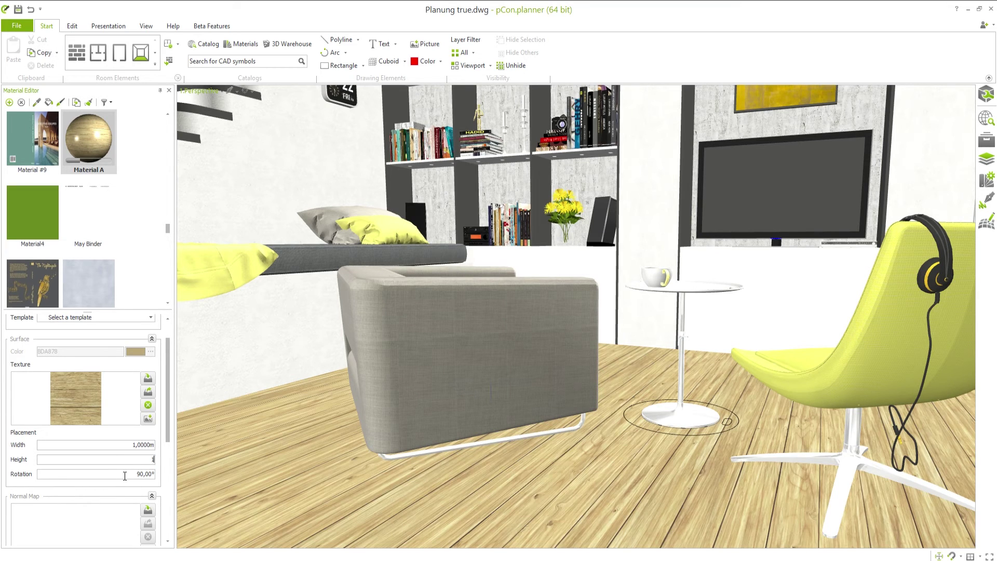
type("1")
key("Return")
left_click(127, 476)
type("0")
key("Return")
left_click_drag(169, 412, 170, 468)
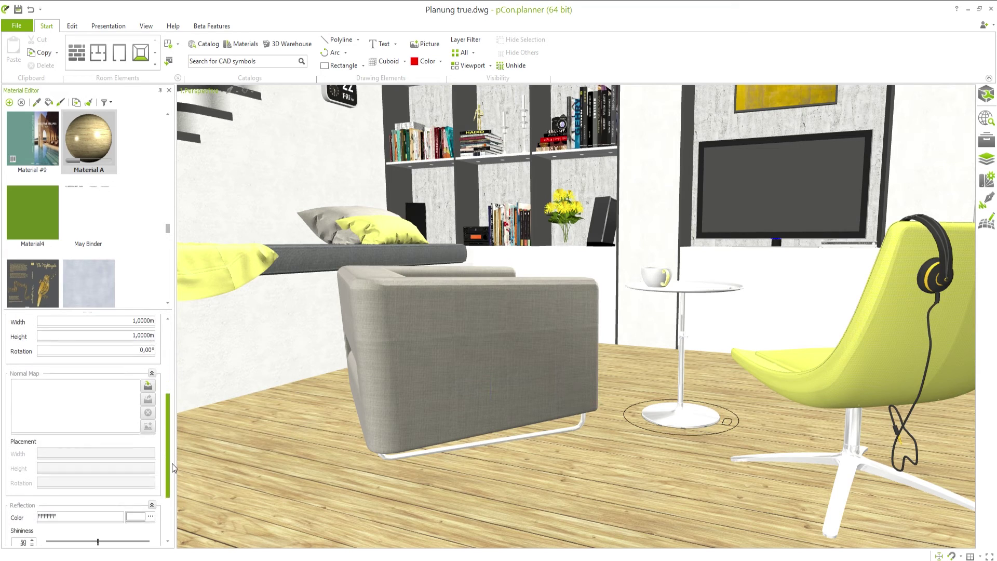
Import Normal Map.png as Material A's normal map.
left_click(148, 385)
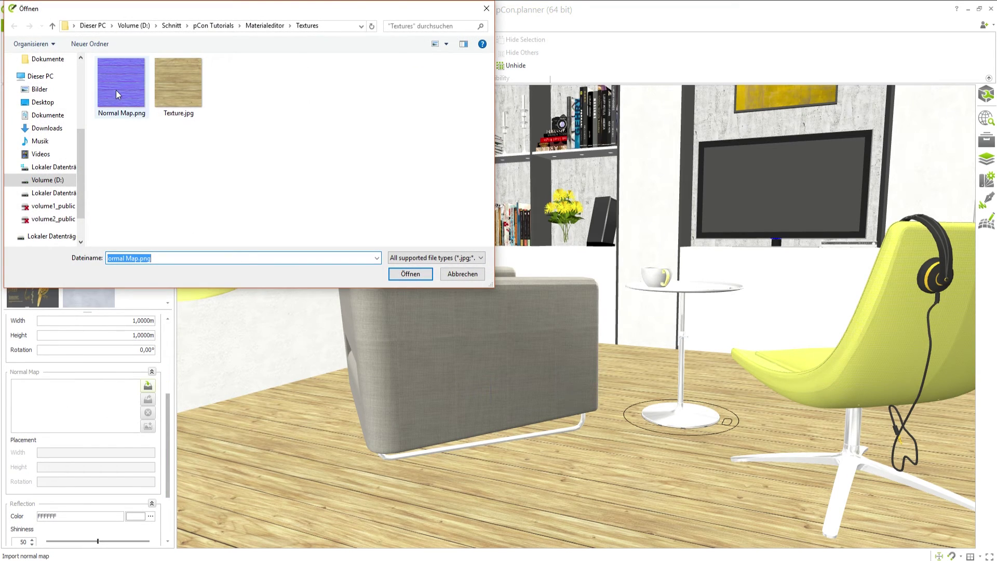
double_click(117, 94)
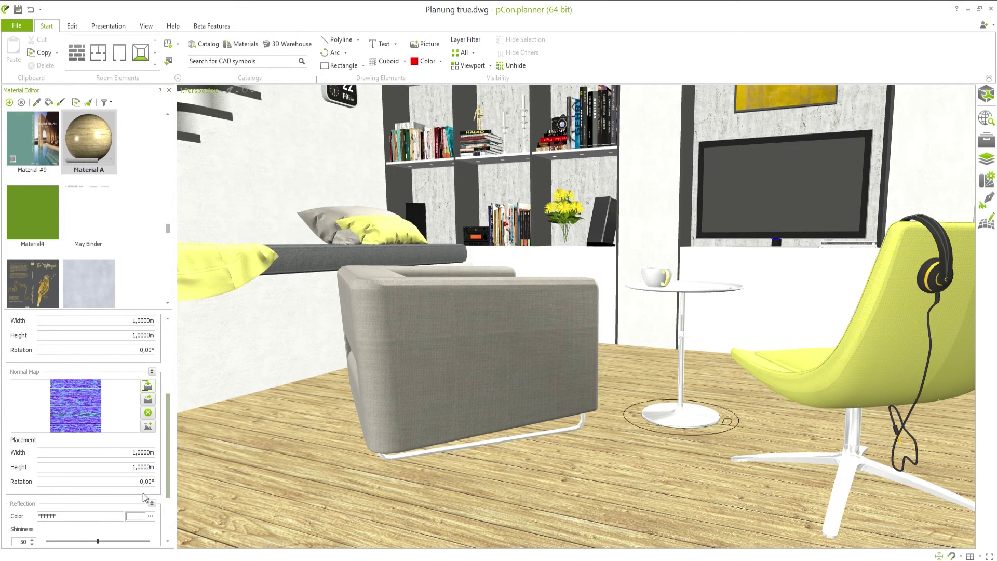
left_click_drag(171, 450, 170, 504)
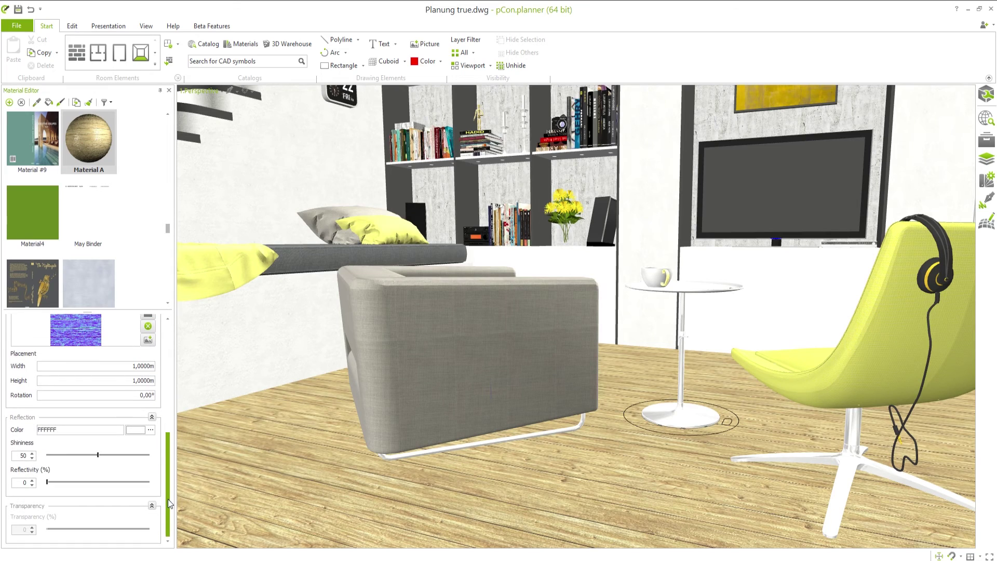
Give Material A a grey C0C0C0 reflection colour, shininess 9 and 6% reflectivity.
left_click(153, 432)
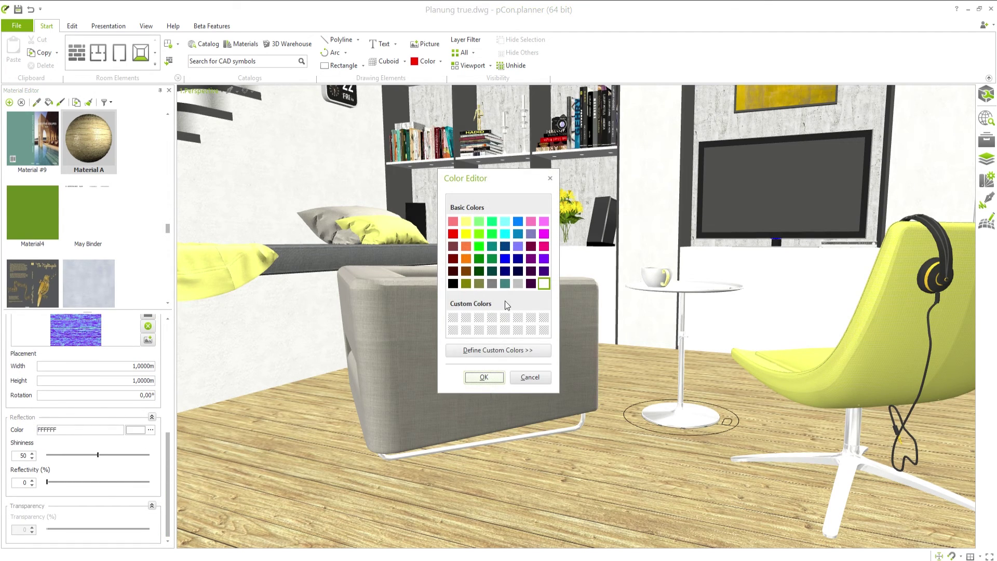
left_click(483, 379)
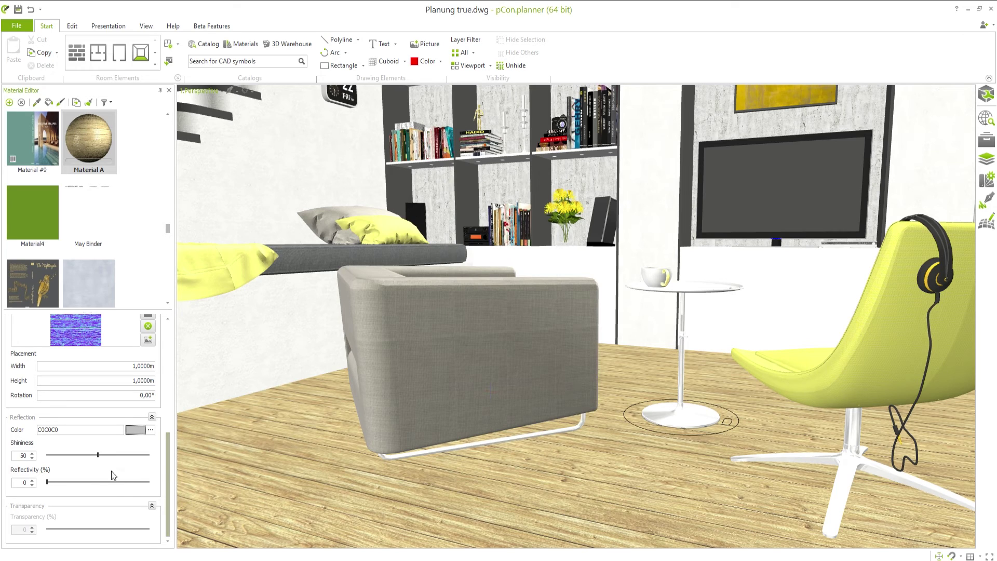
left_click_drag(97, 455, 50, 486)
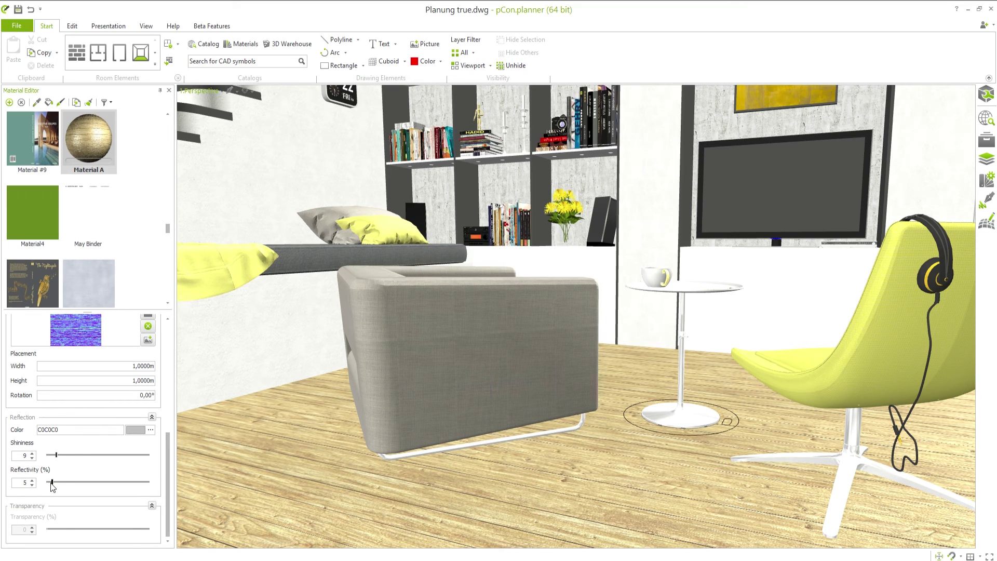
left_click_drag(58, 485, 60, 485)
Paint Material A onto the left wall and both cabinet panels under the TV.
left_click(95, 224)
left_click(75, 121)
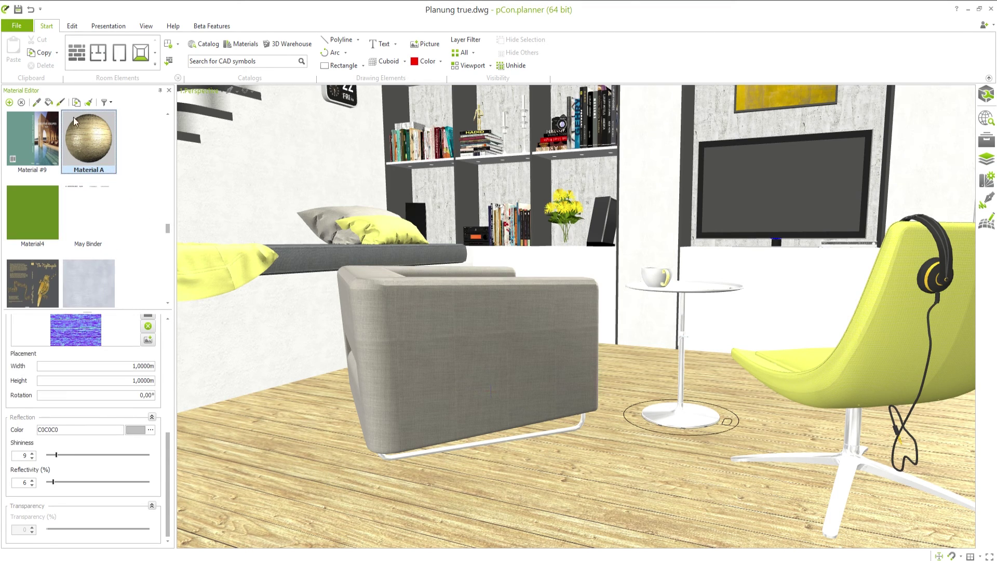
left_click(49, 102)
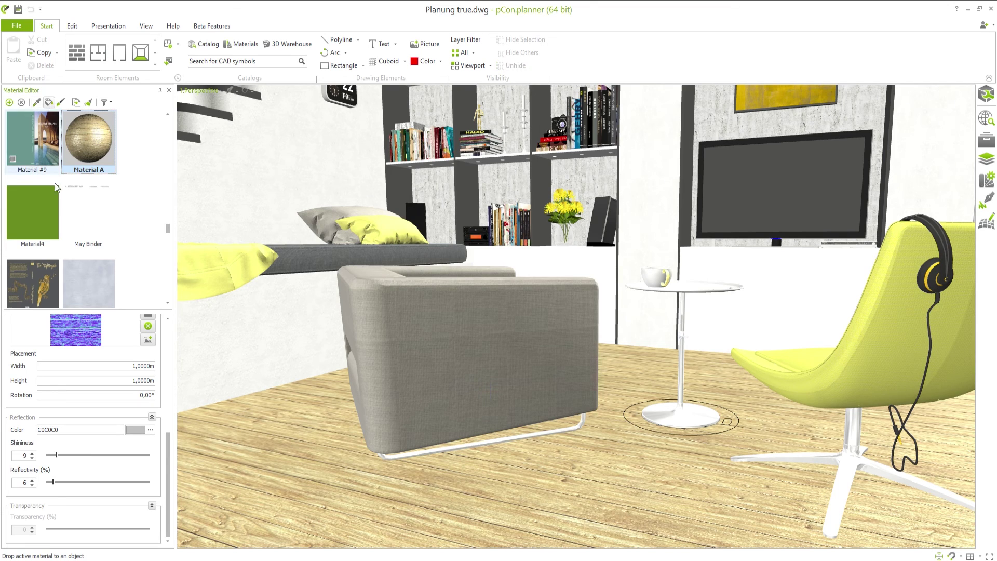
left_click(294, 169)
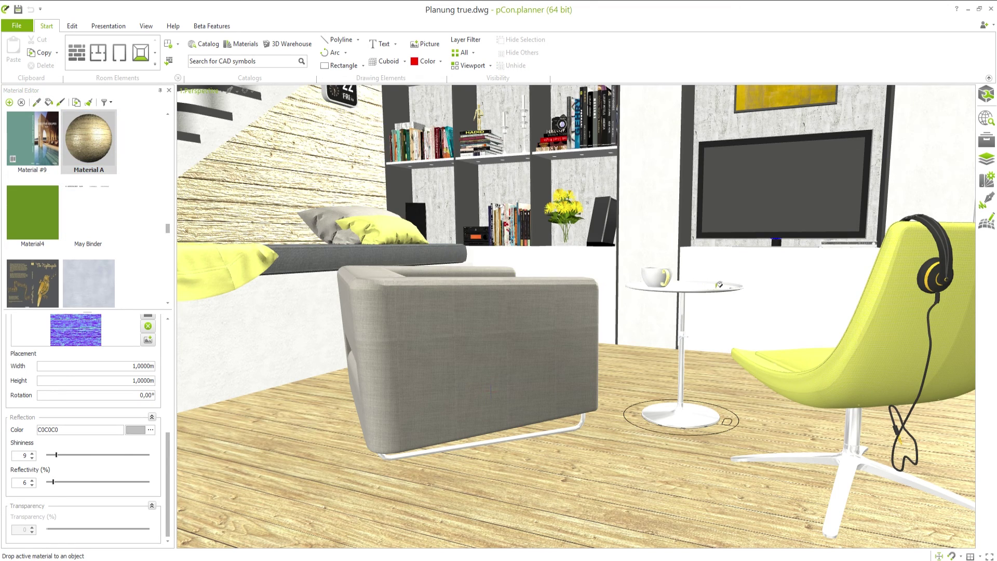
left_click(731, 263)
left_click(823, 261)
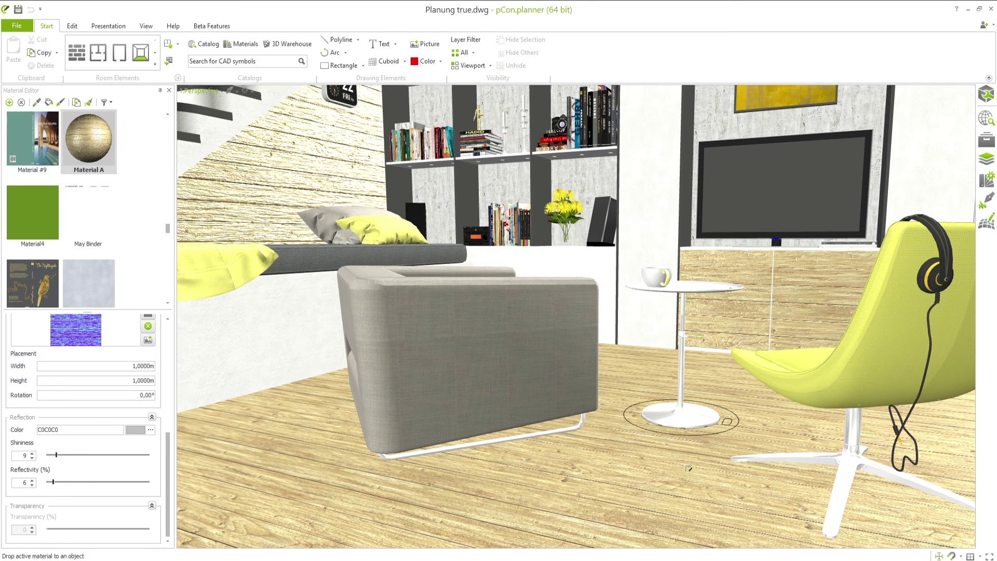